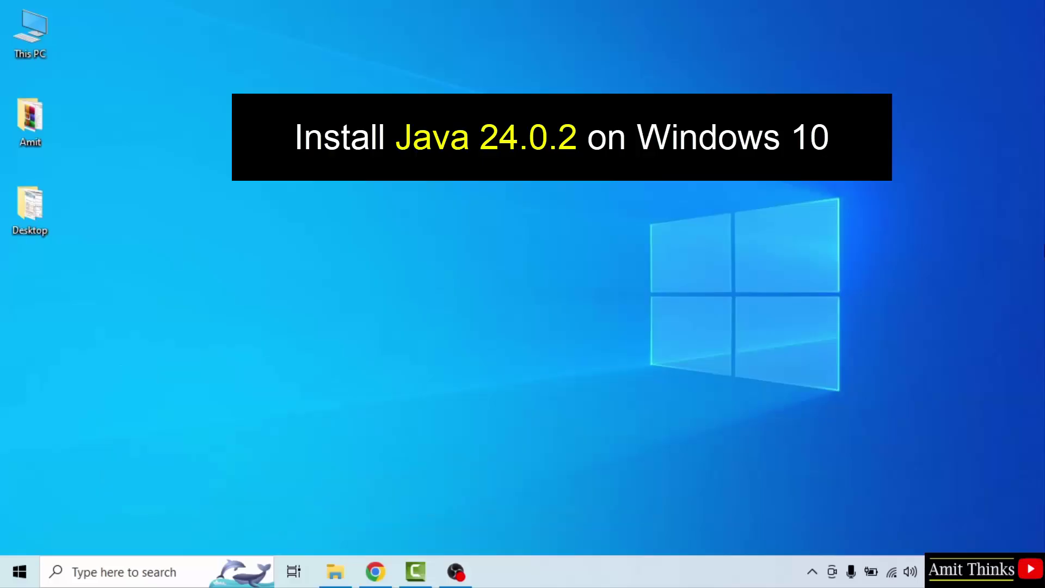
Open Google Chrome on a new tab and start a Google search for 'oracle java'.
click(375, 572)
click(342, 335)
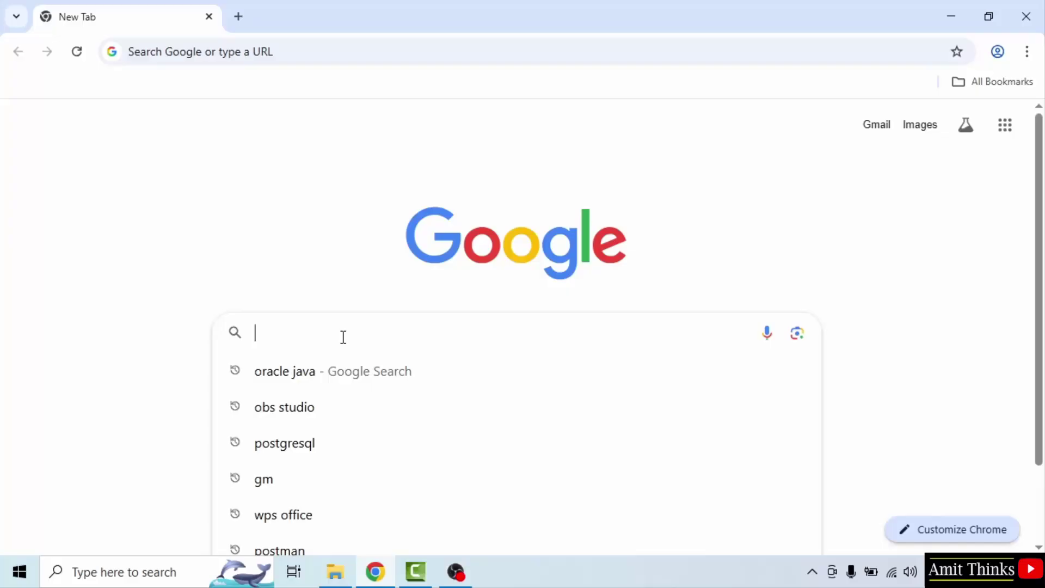
text(orac)
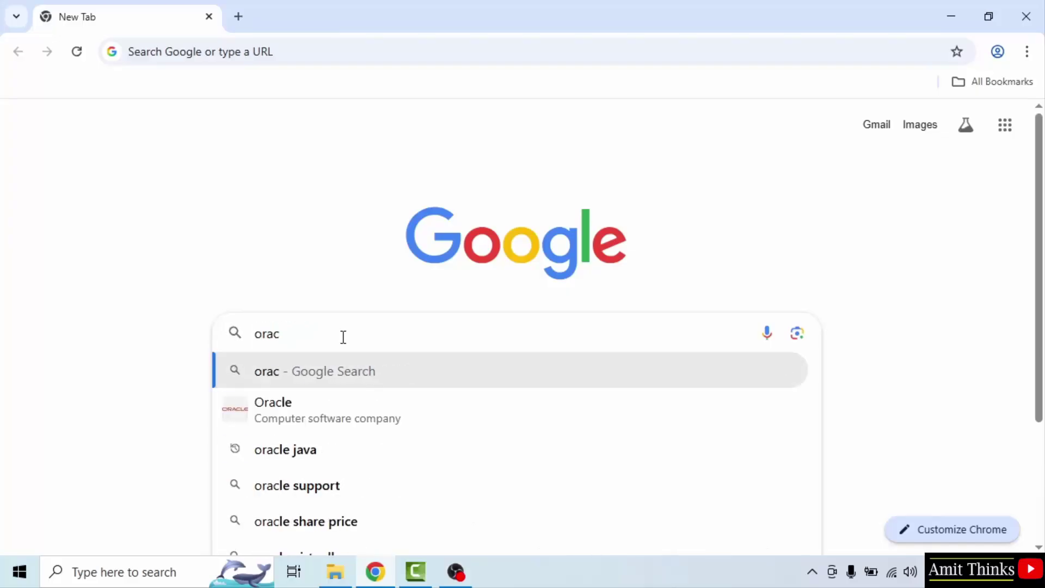
text(le java)
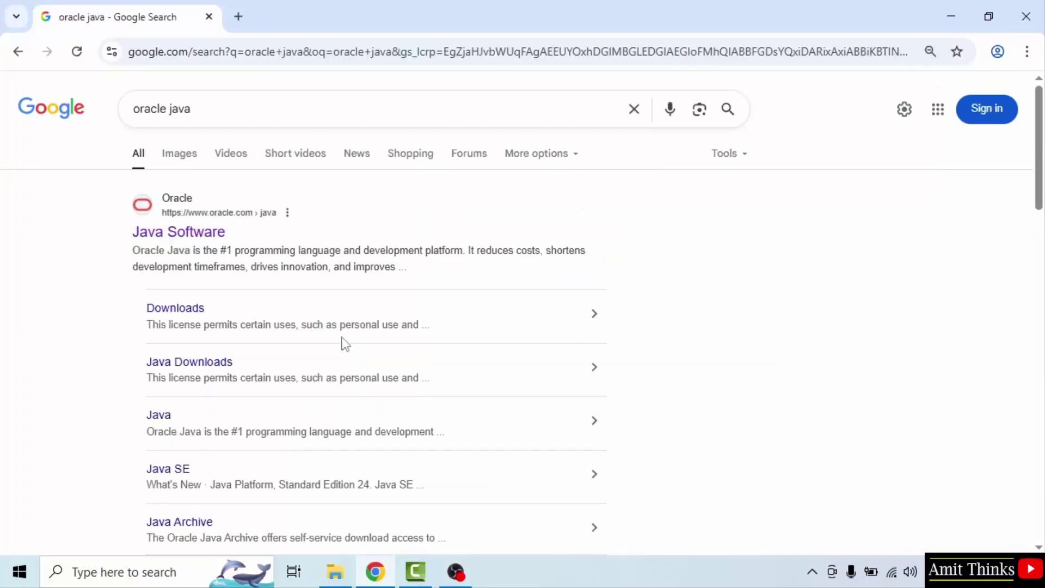
Go from Oracle's Java Software page to Java Downloads and show the JDK 24 Windows installers.
click(209, 237)
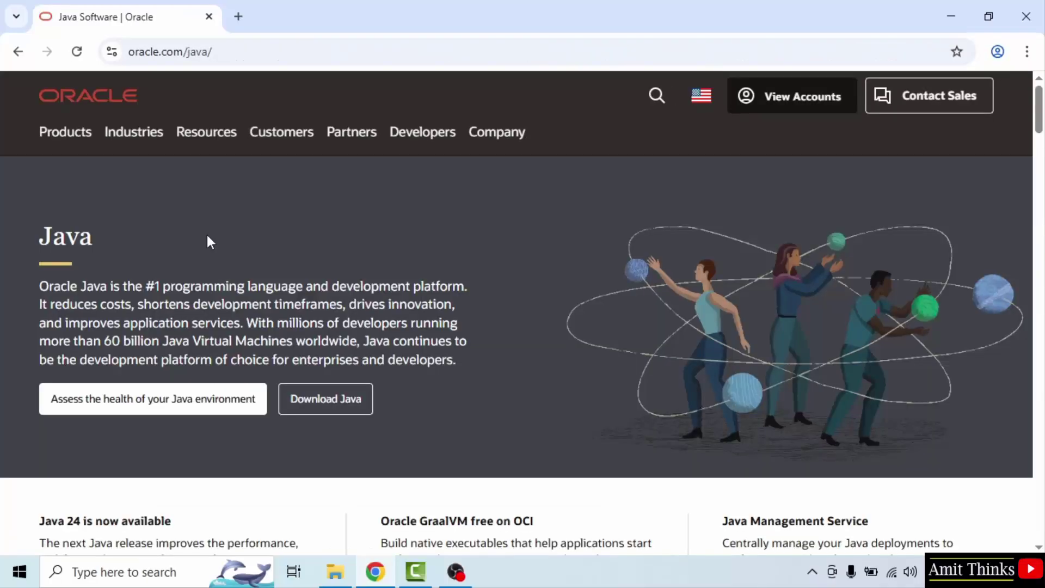
click(348, 408)
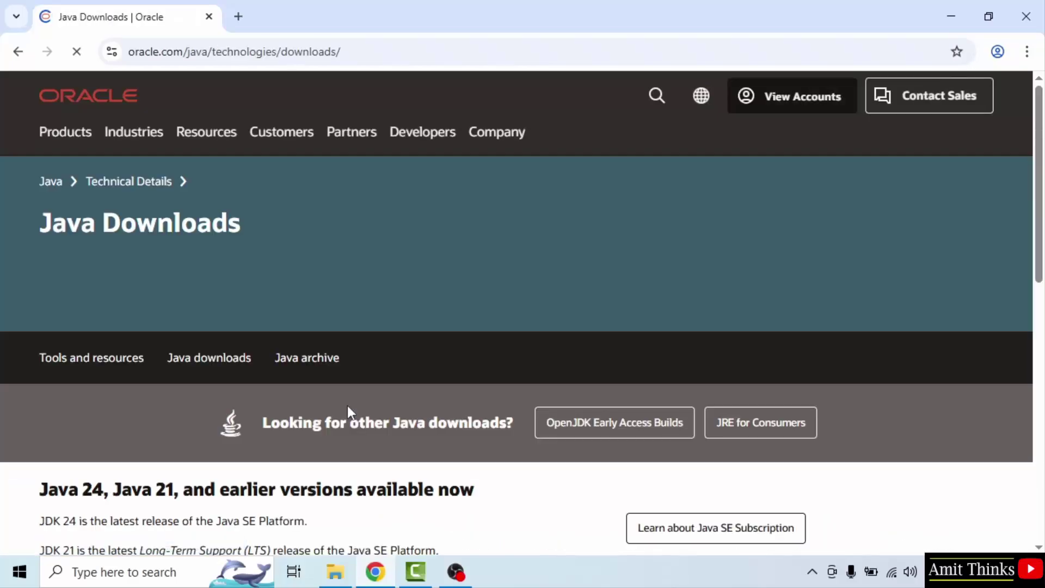
scroll(3, 132, down, 4)
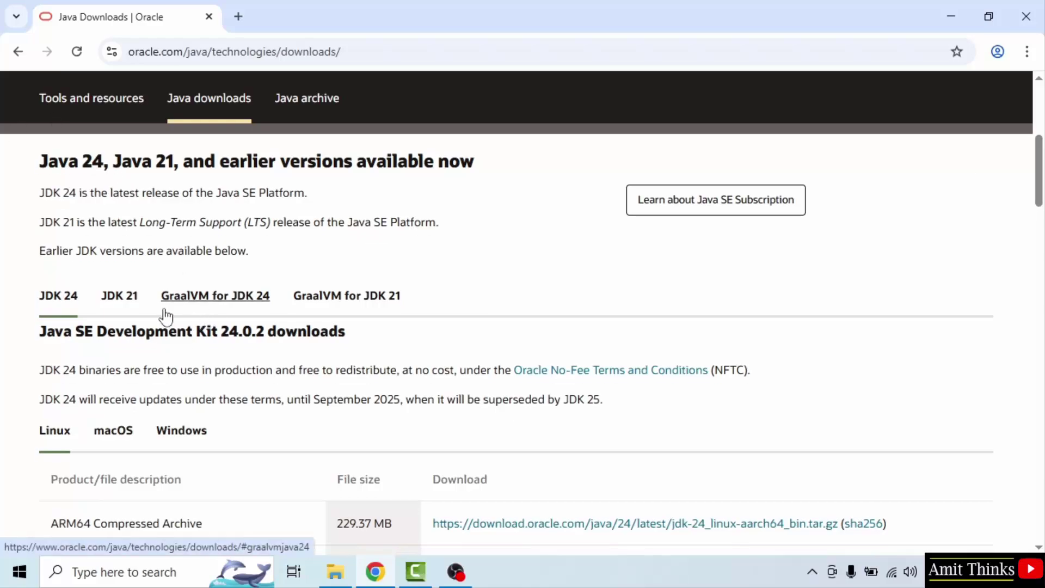
click(192, 438)
scroll(1039, 227, down, 3)
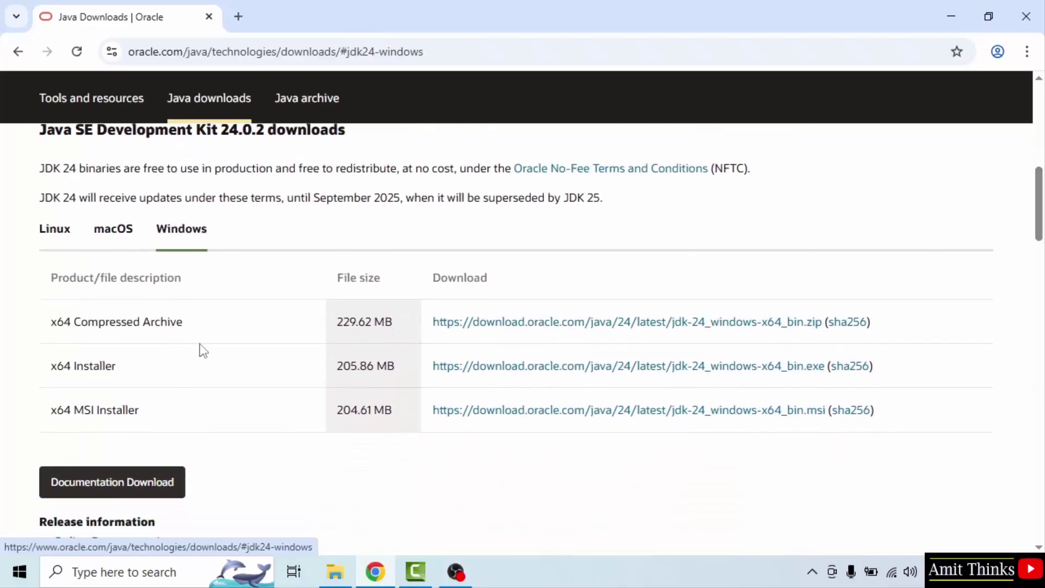
triple_click(122, 369)
click(428, 163)
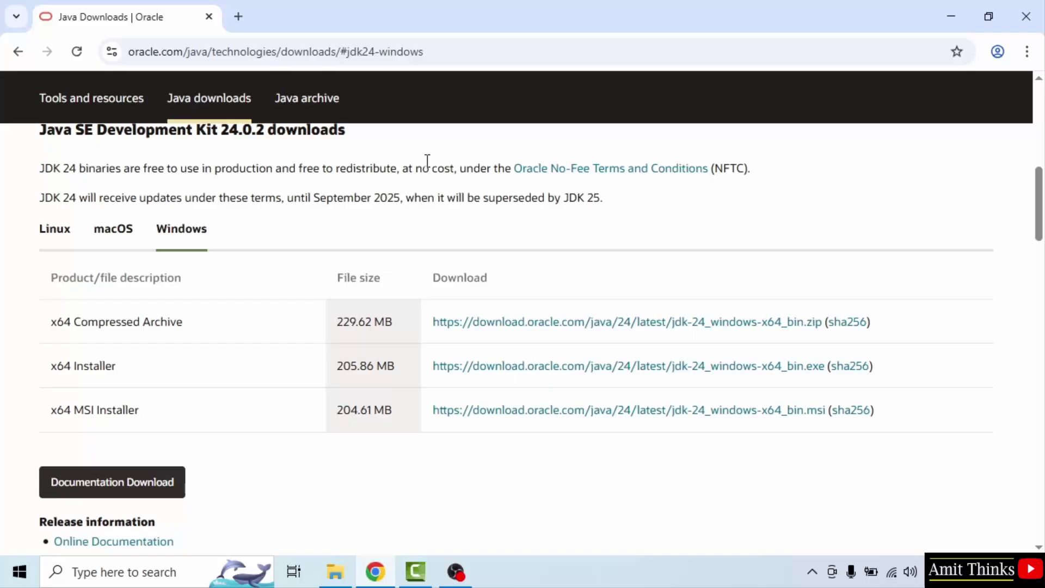
Download the JDK 24 x64 Windows .exe installer and open it from Chrome's downloads list.
click(697, 371)
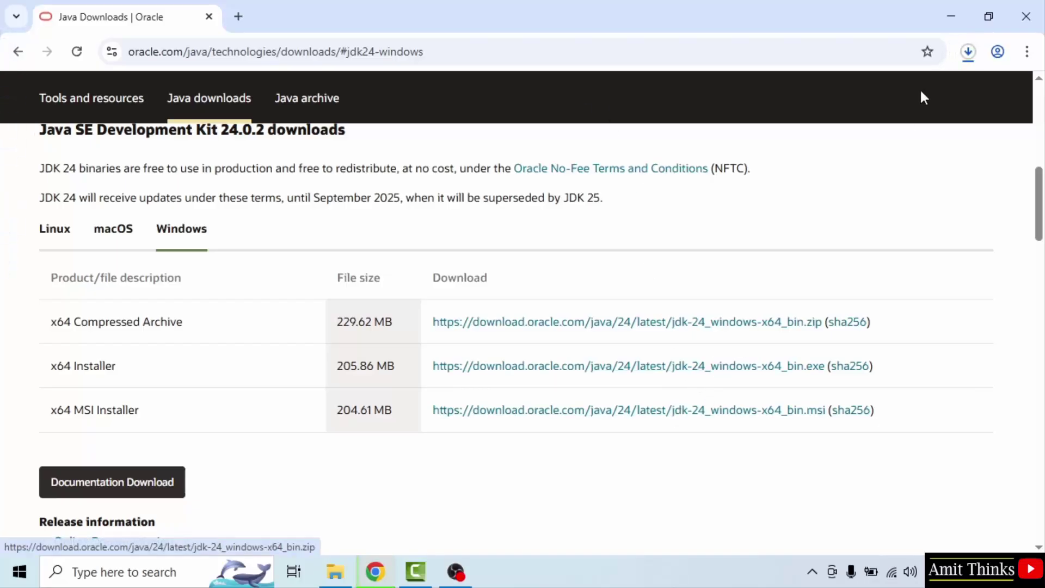
click(964, 58)
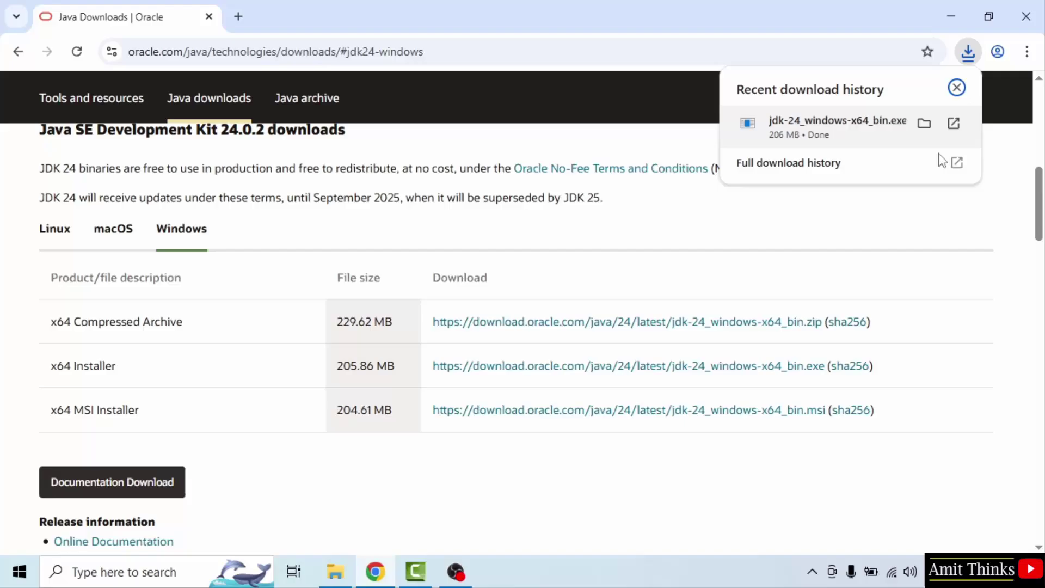
right_click(860, 135)
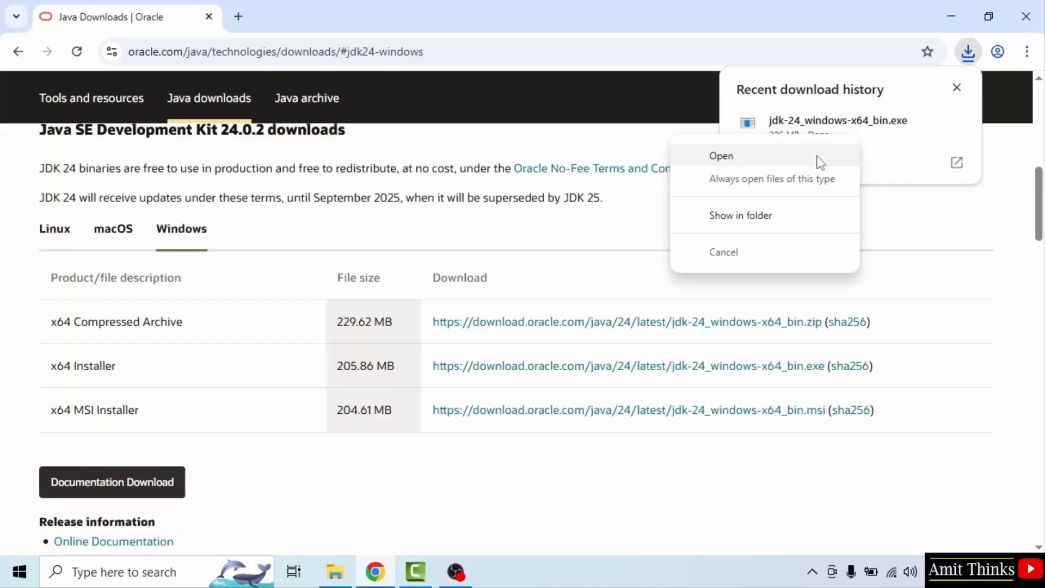
click(819, 161)
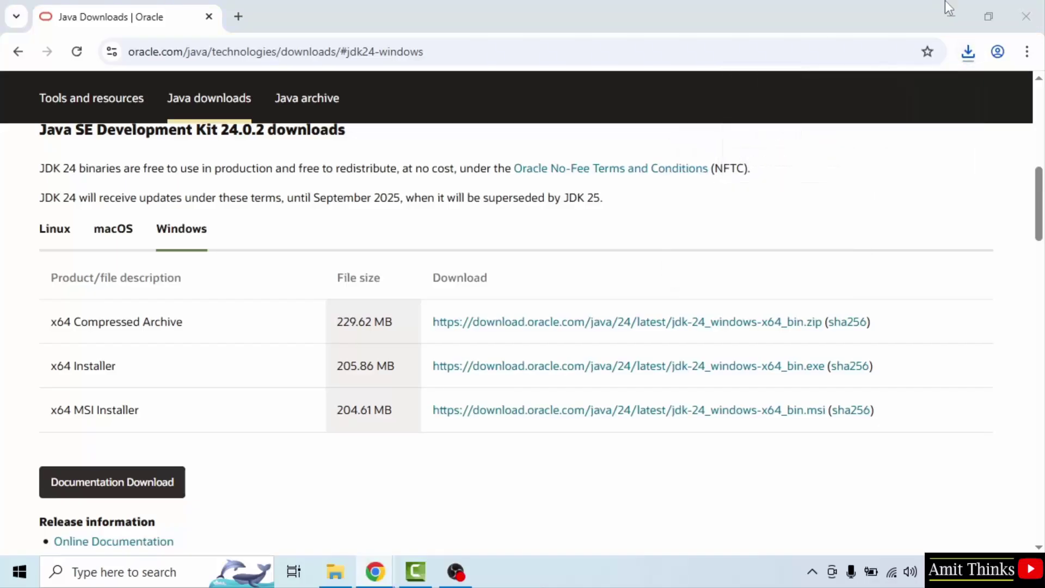
click(955, 10)
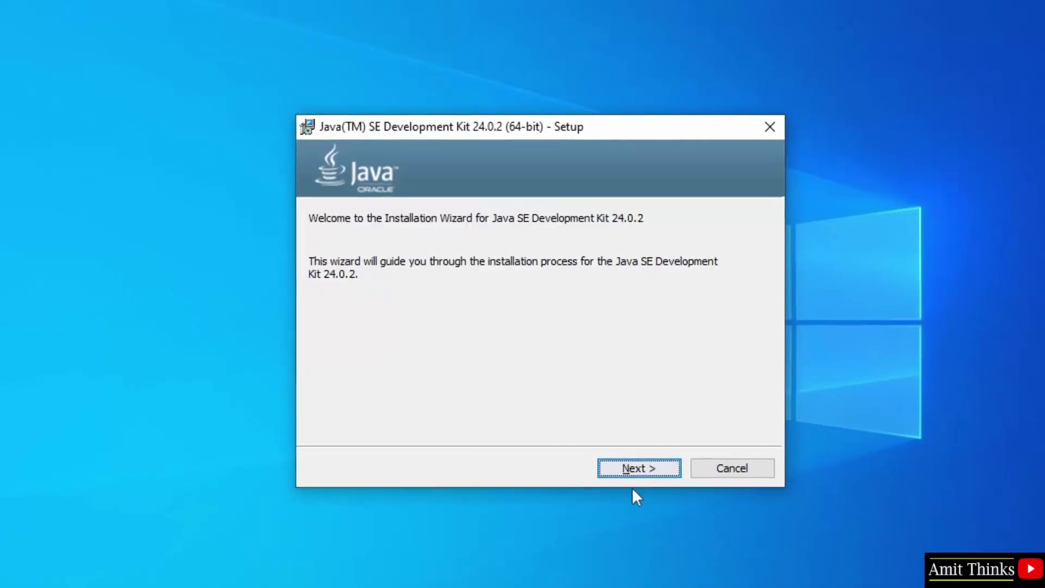
Accept the JDK 24.0.2 welcome page and default C:\Program Files\Java\jdk-24\ folder, then close when finished.
click(638, 471)
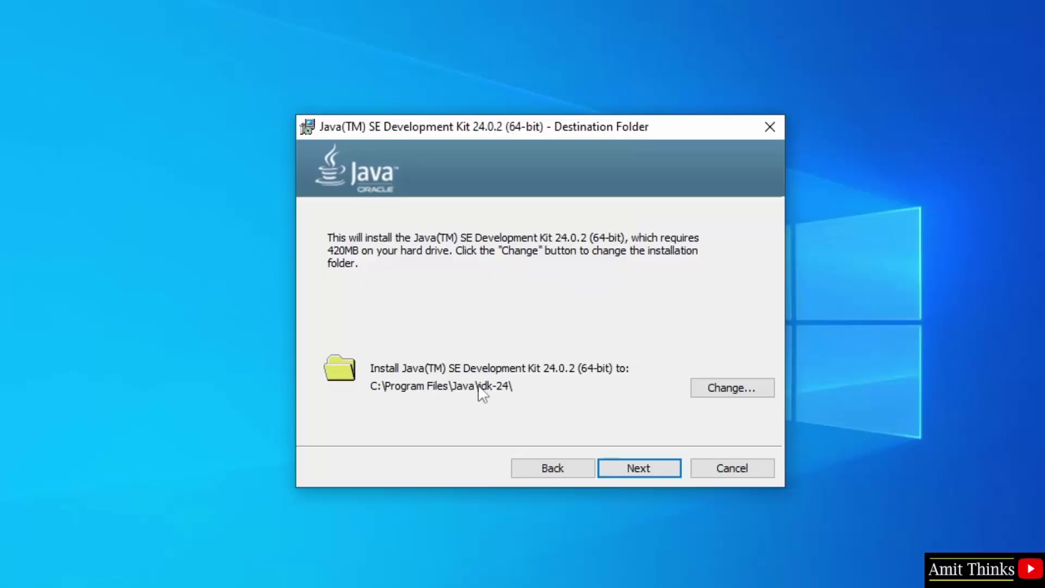
click(631, 474)
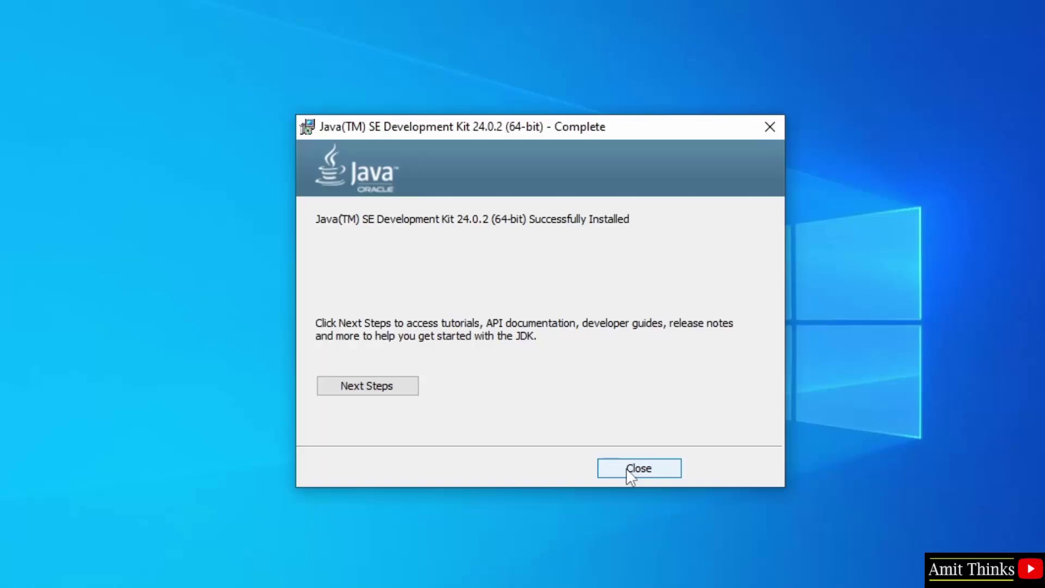
click(629, 472)
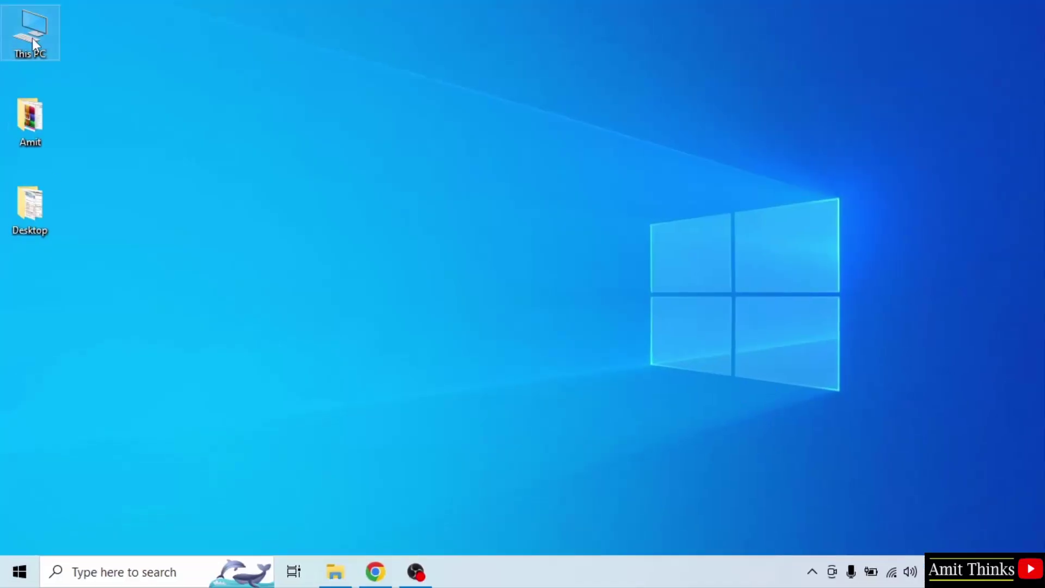
Browse File Explorer to C:\Program Files\Java\jdk-24\bin.
double_click(32, 39)
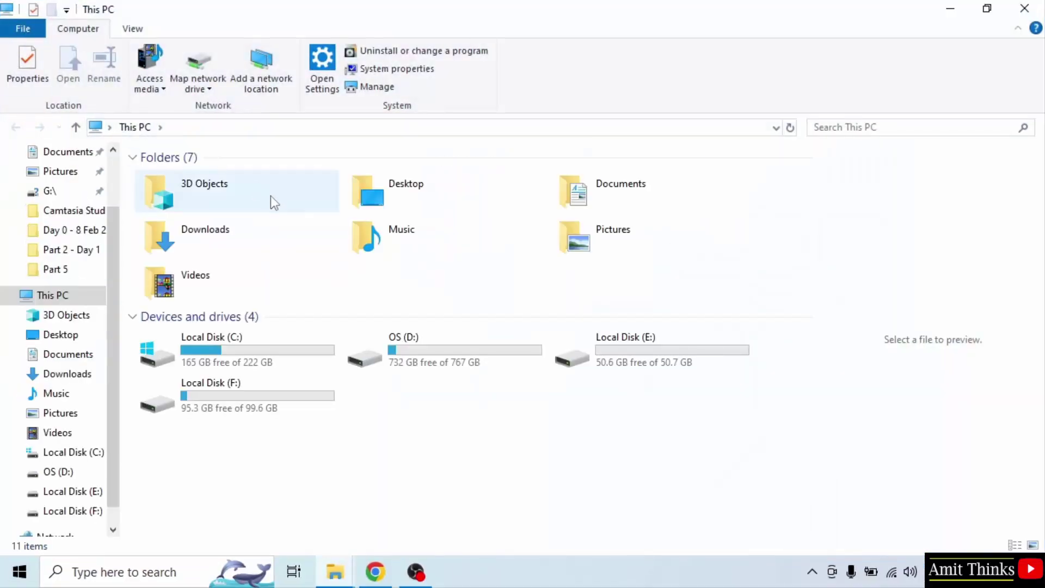
double_click(257, 344)
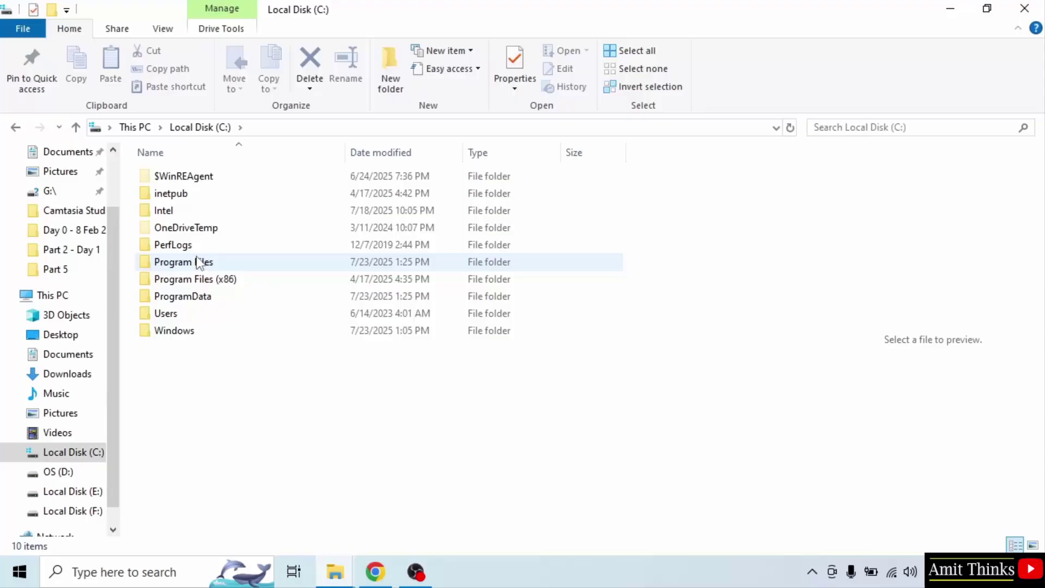
click(223, 261)
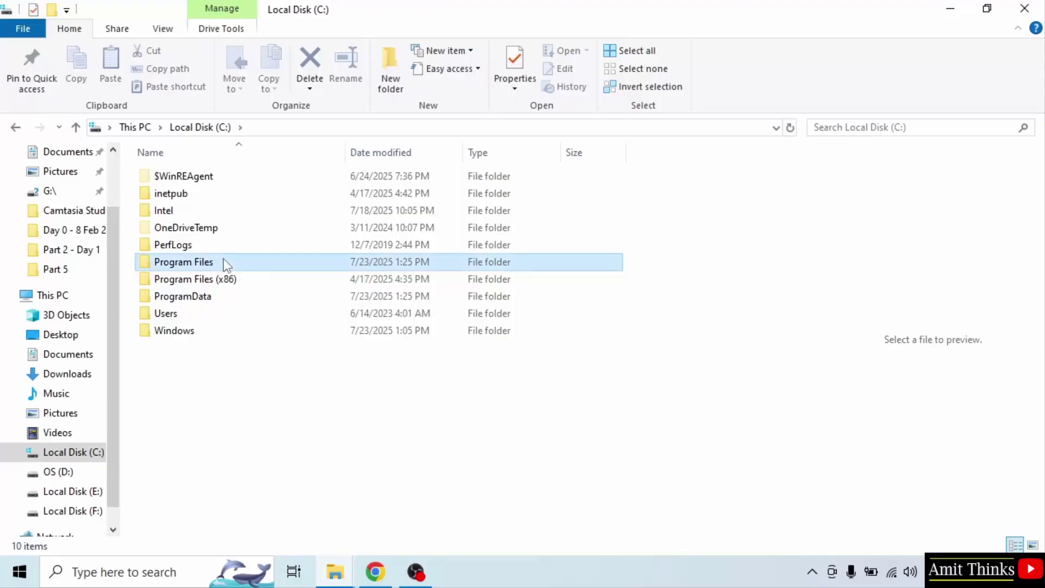
double_click(265, 261)
double_click(262, 211)
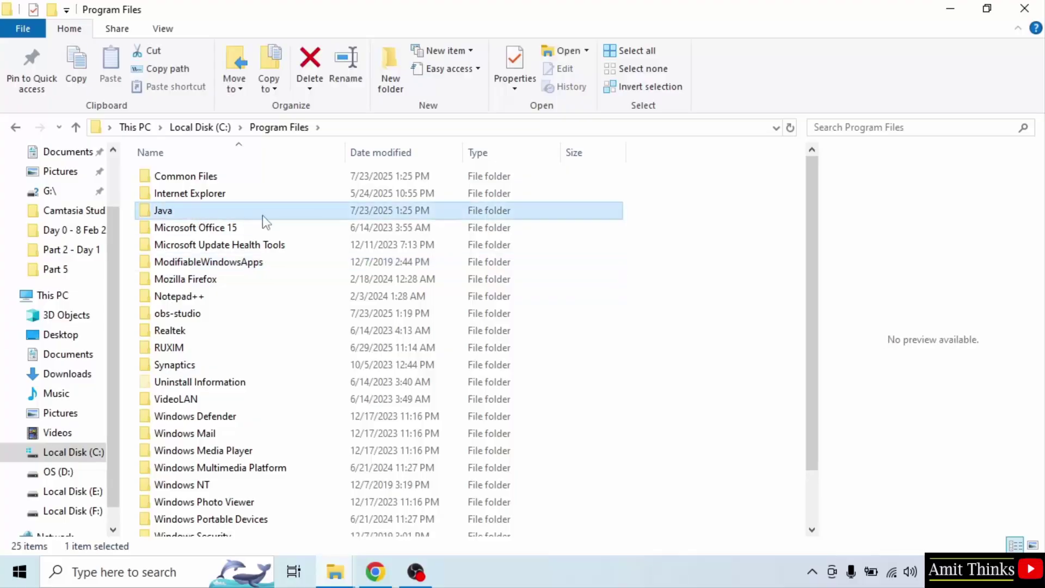
double_click(219, 180)
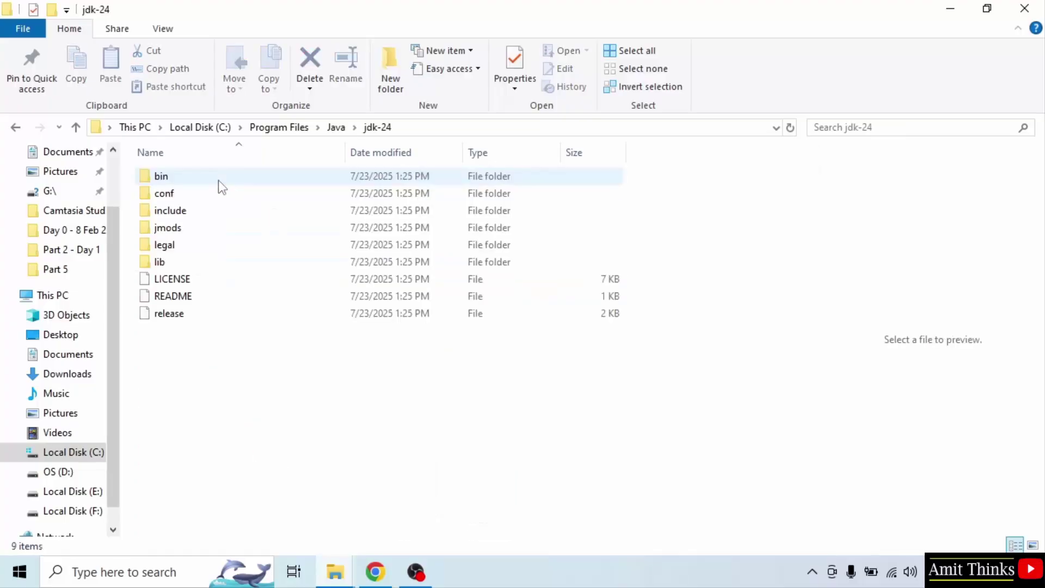
double_click(242, 181)
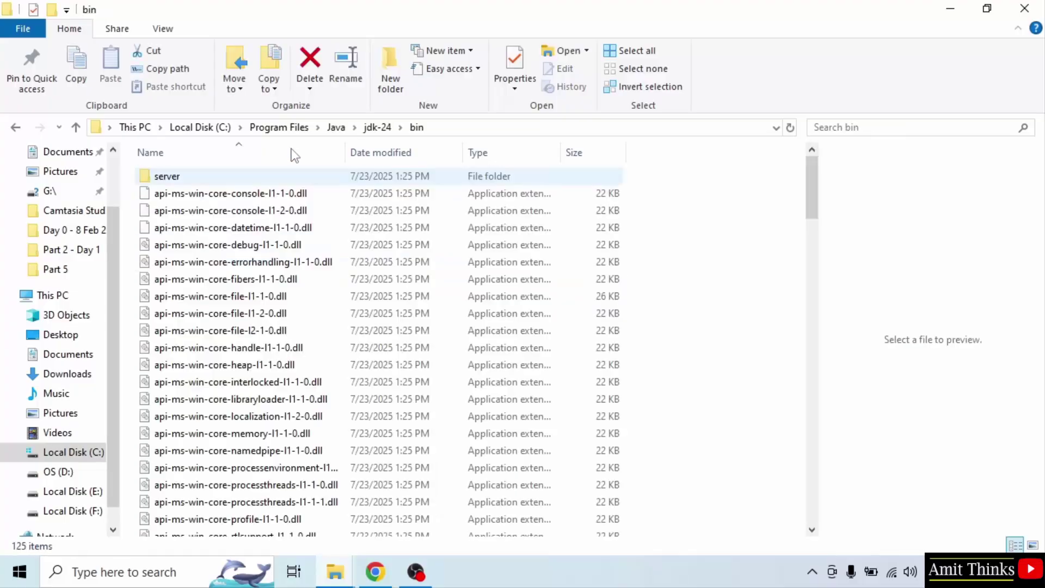
Copy the bin folder's full path from the address bar.
click(461, 128)
right_click(184, 128)
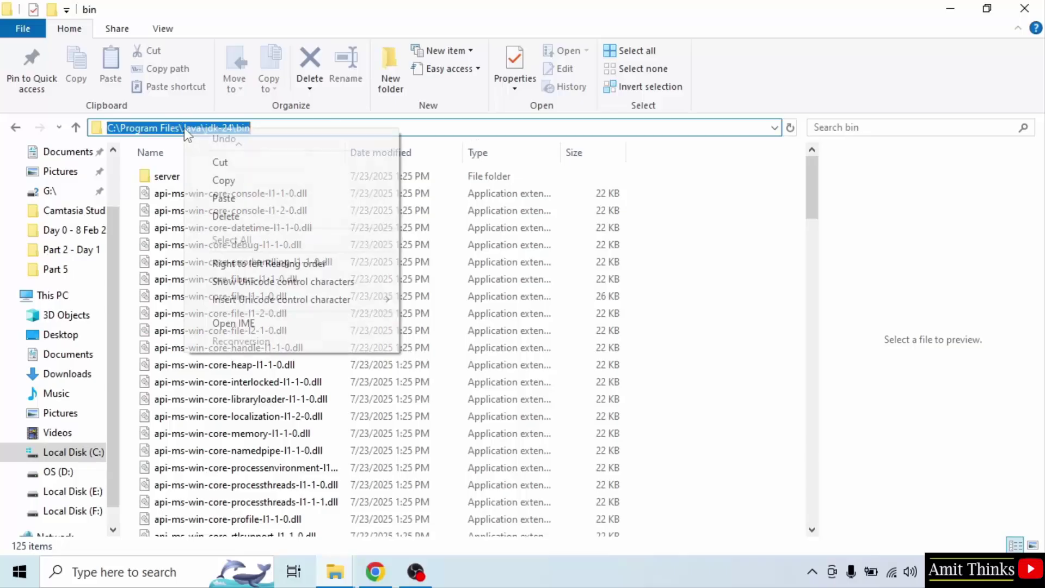
click(241, 179)
click(950, 9)
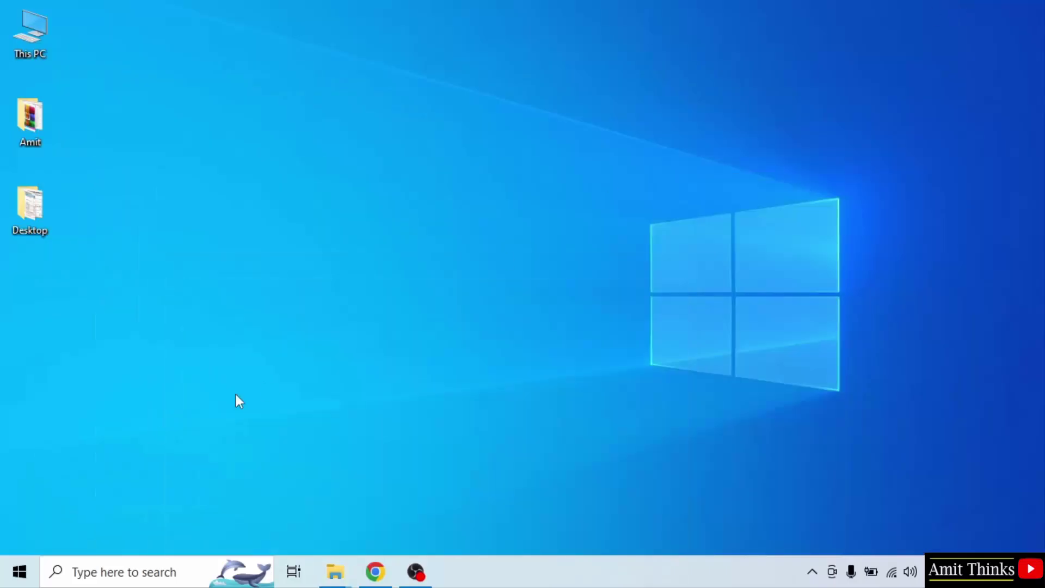
Search Windows for 'environment variables' and open 'Edit the system environment variables'.
click(18, 571)
text(e)
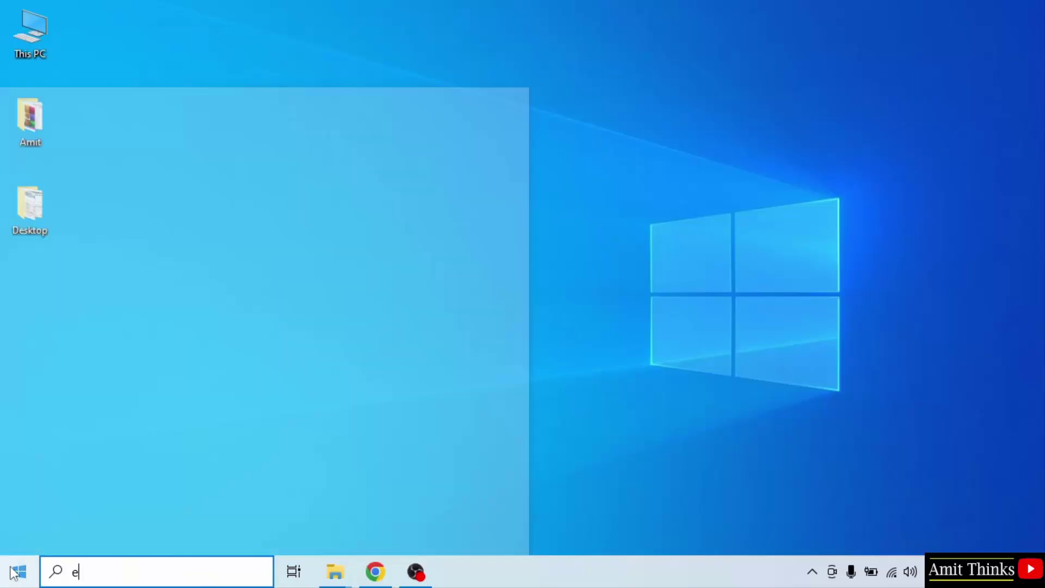
text(nvironment variable)
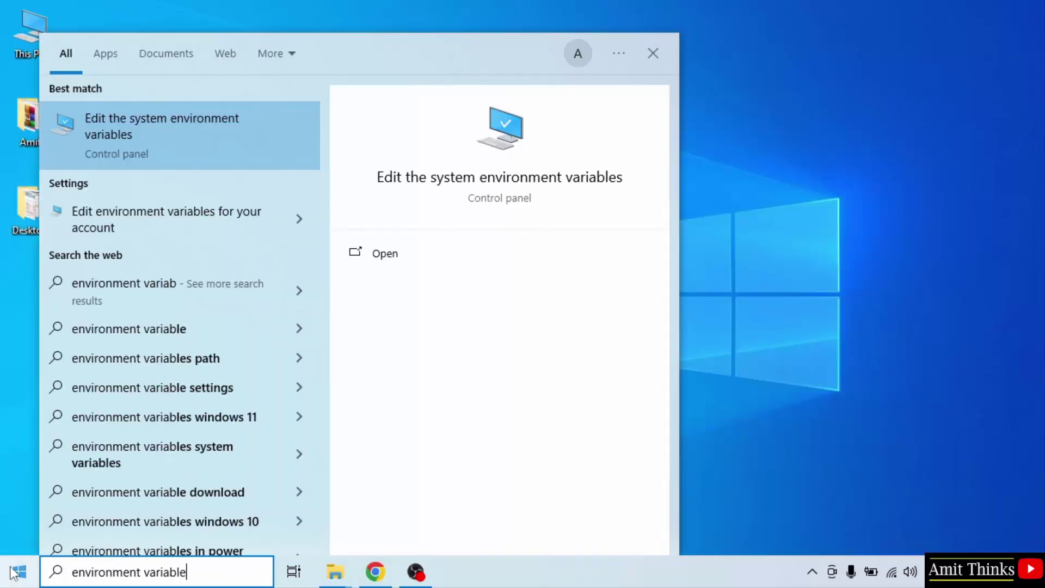
text(s)
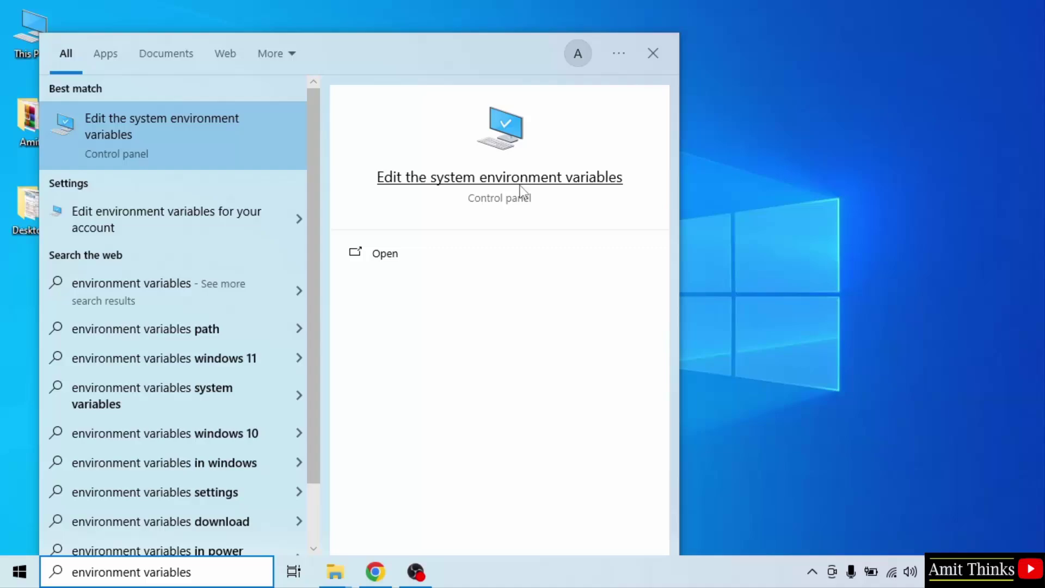
click(414, 262)
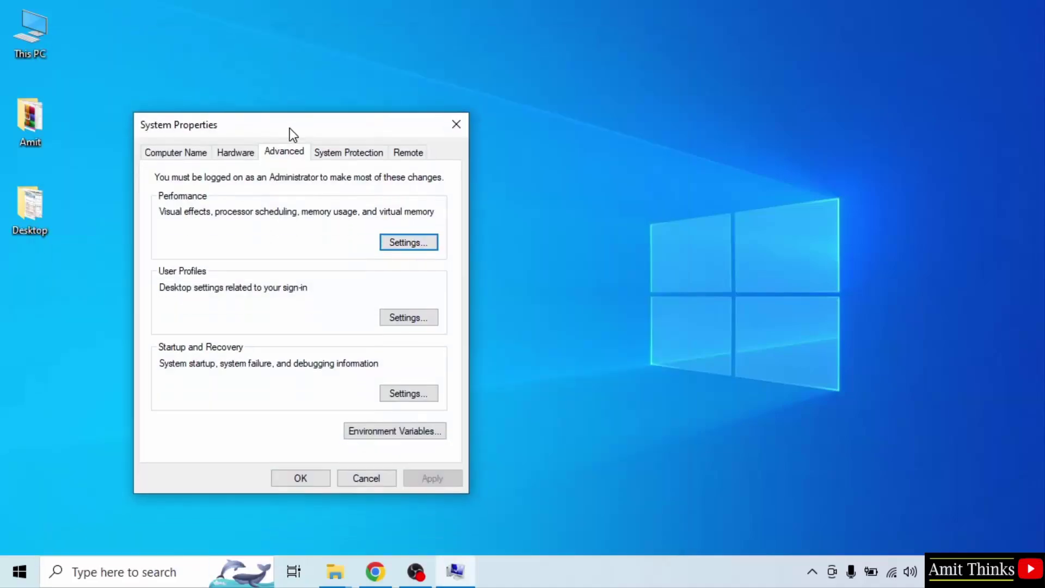
Paste C:\Program Files\Java\jdk-24\bin as a new entry in the system Path and save.
drag(289, 129, 290, 87)
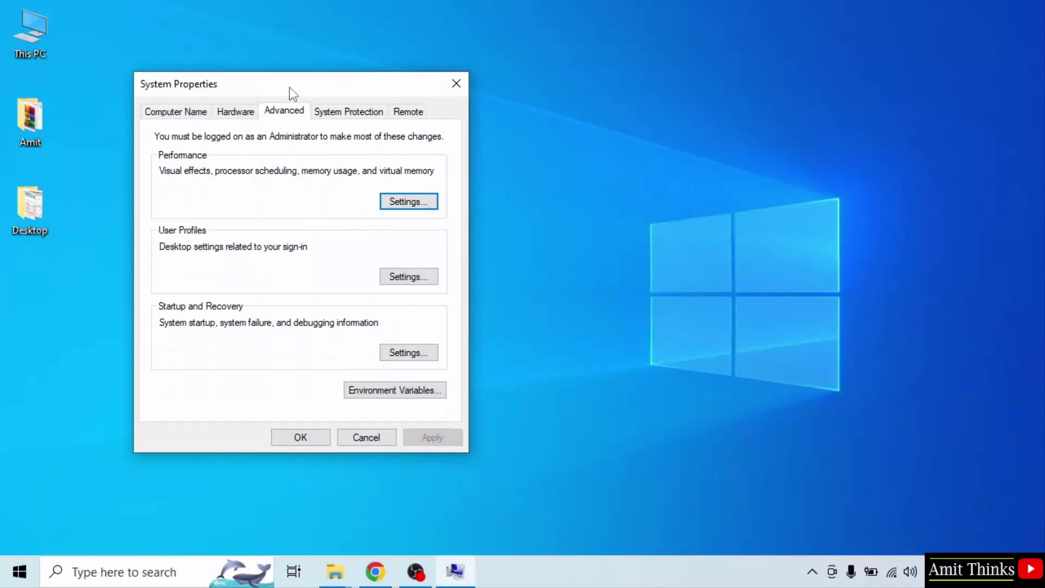
click(401, 392)
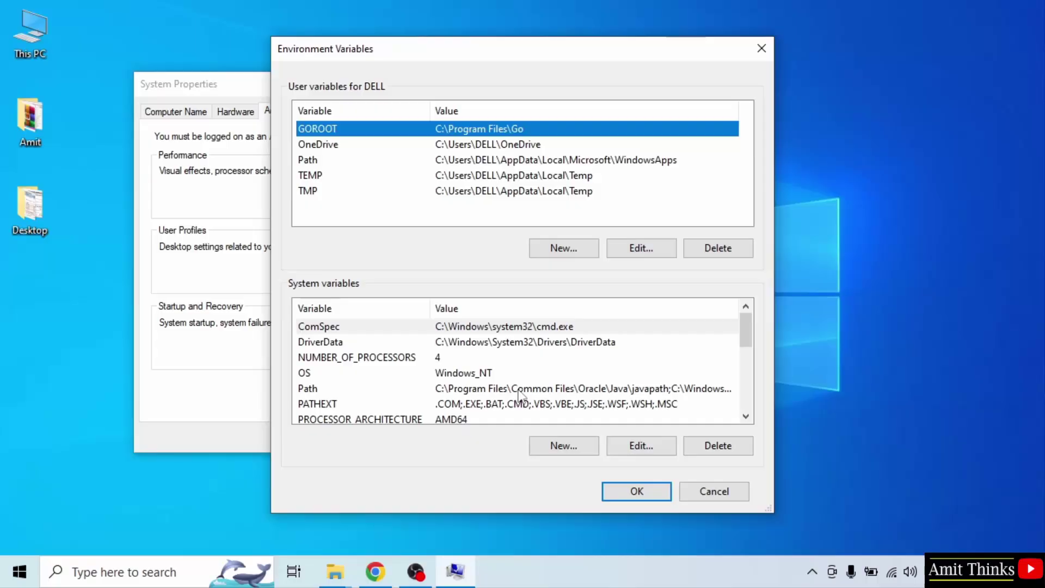
click(561, 390)
double_click(561, 388)
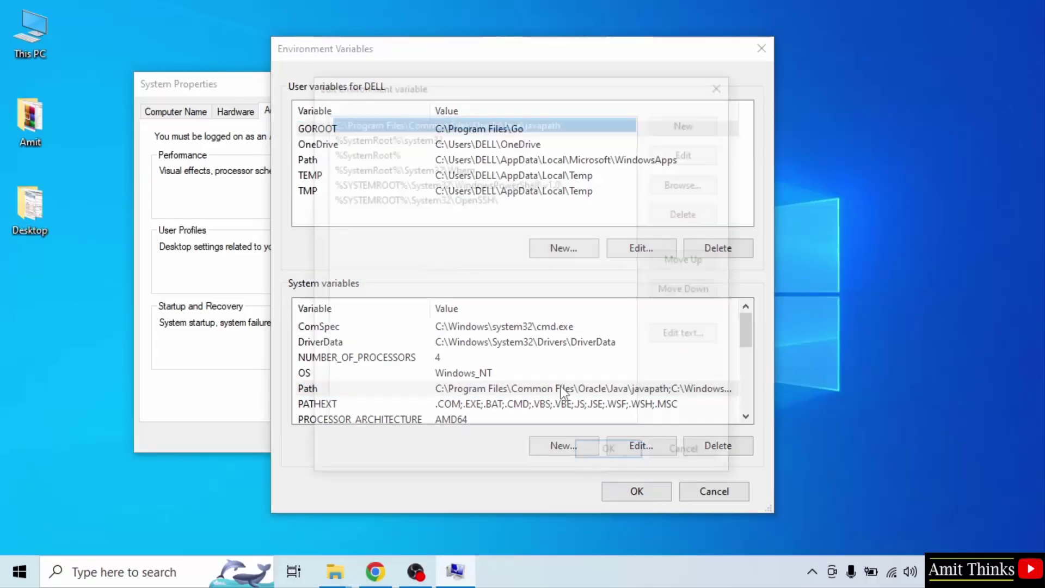
click(697, 121)
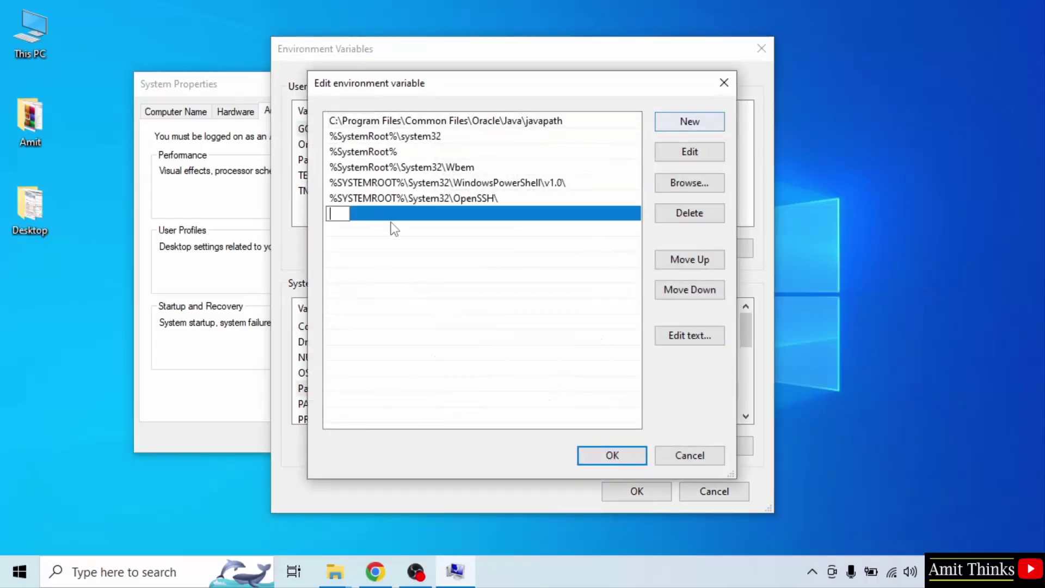
right_click(339, 215)
click(402, 288)
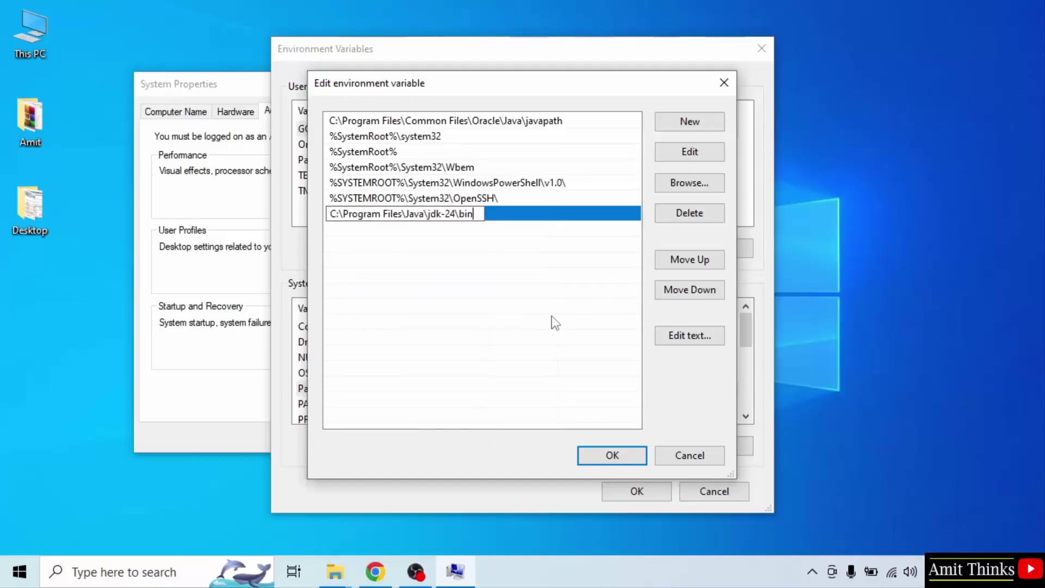
click(501, 310)
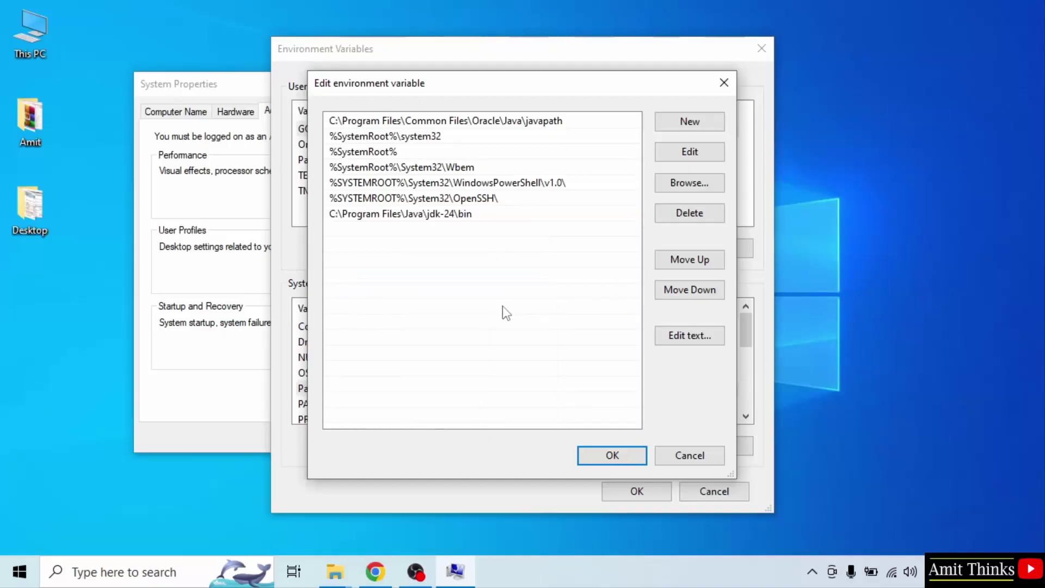
click(610, 460)
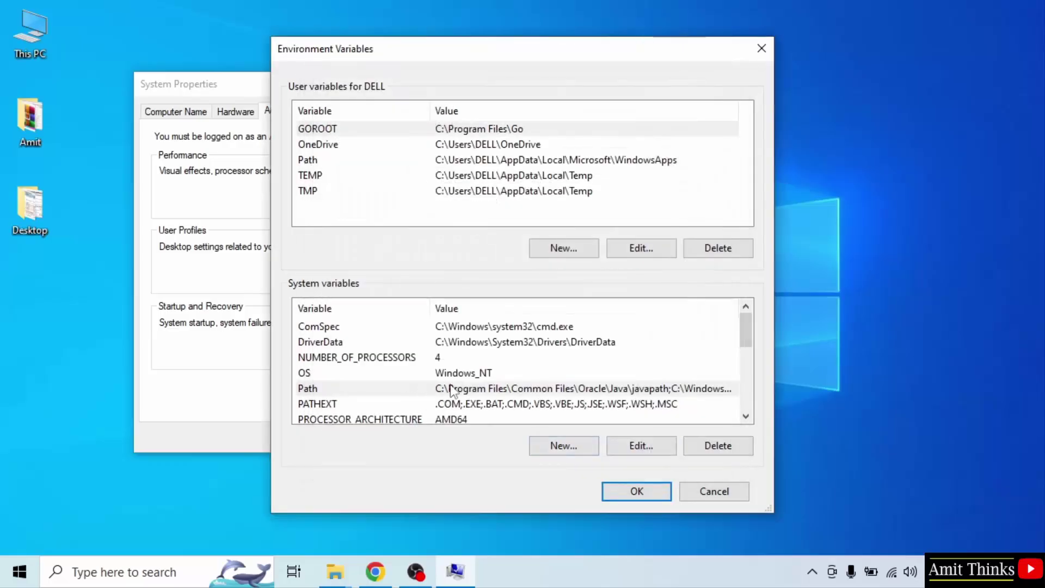
Add system variable JAVA_HOME = C:\Program Files\Java\jdk-24, then close all settings dialogs.
click(556, 452)
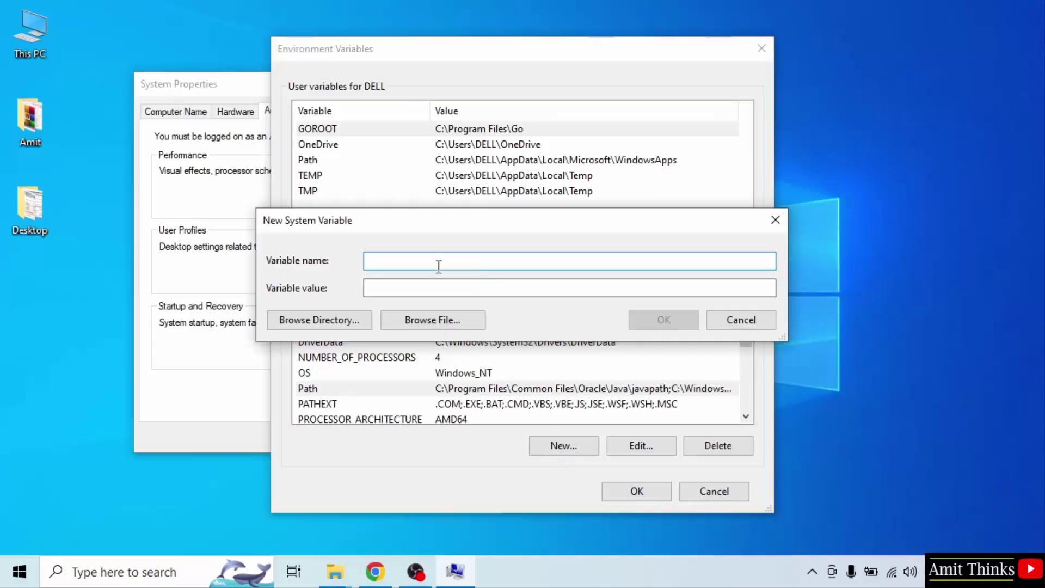
text(JAVA_)
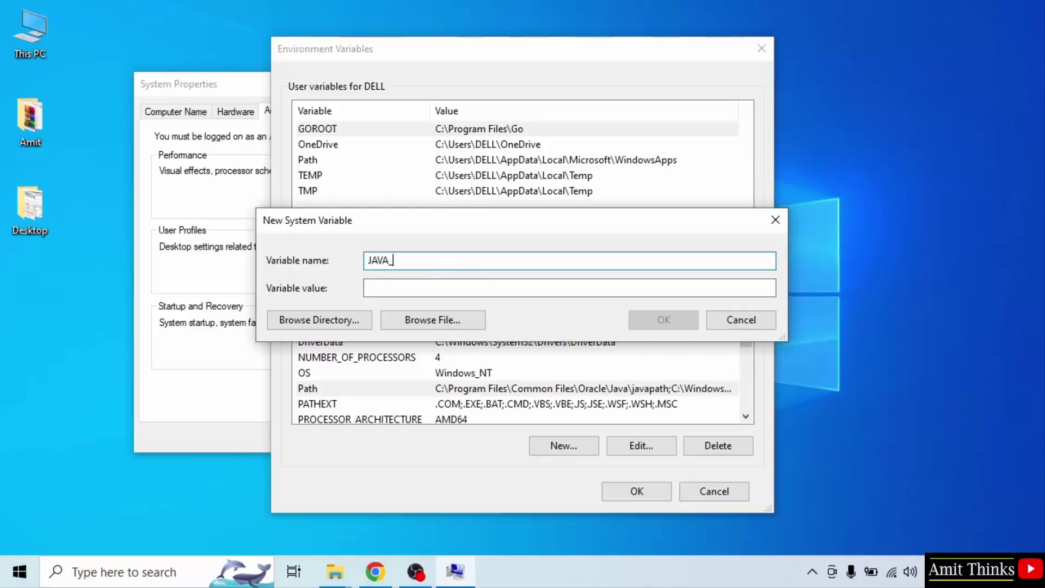
text(HOME)
click(448, 292)
right_click(448, 292)
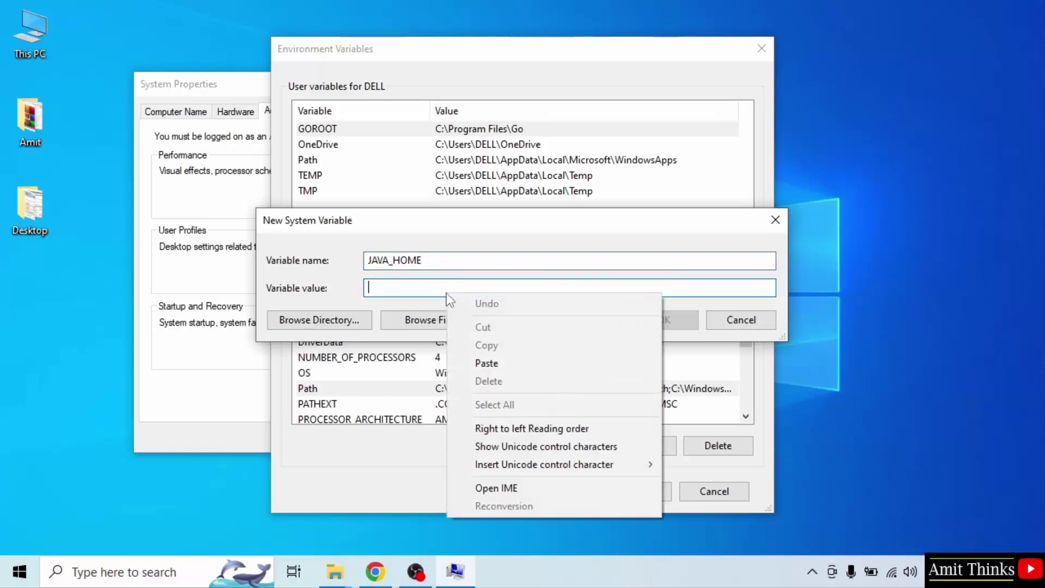
click(478, 359)
key(BackSpace)
key(BackSpace)
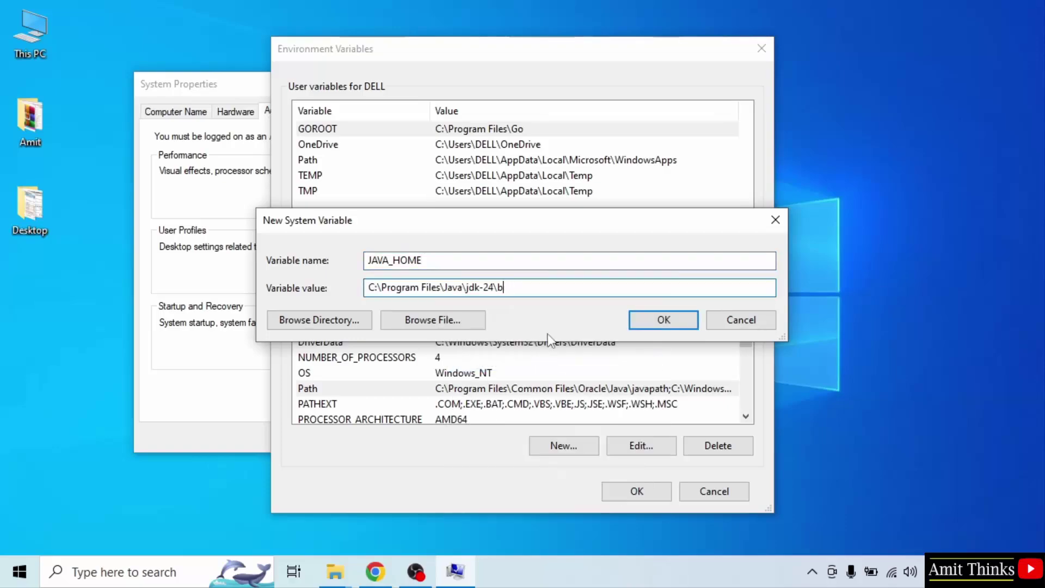
key(BackSpace)
key(BackSpace)
click(674, 326)
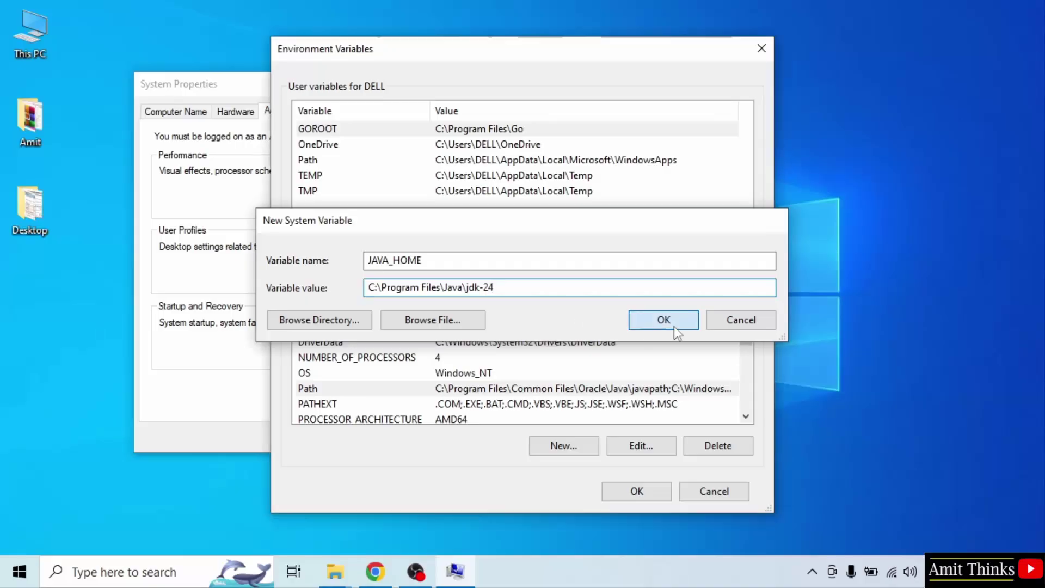
click(651, 492)
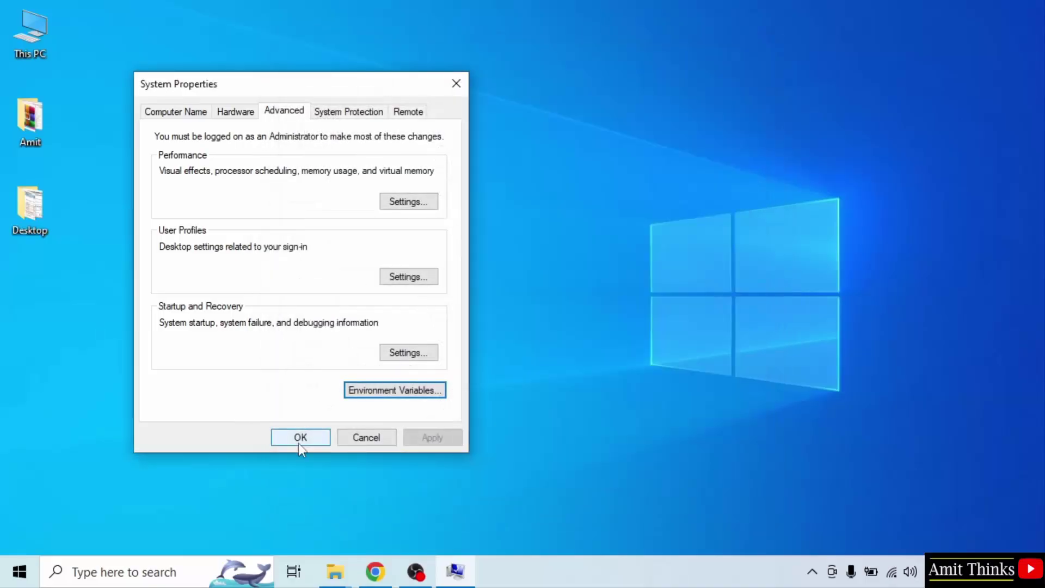
click(300, 439)
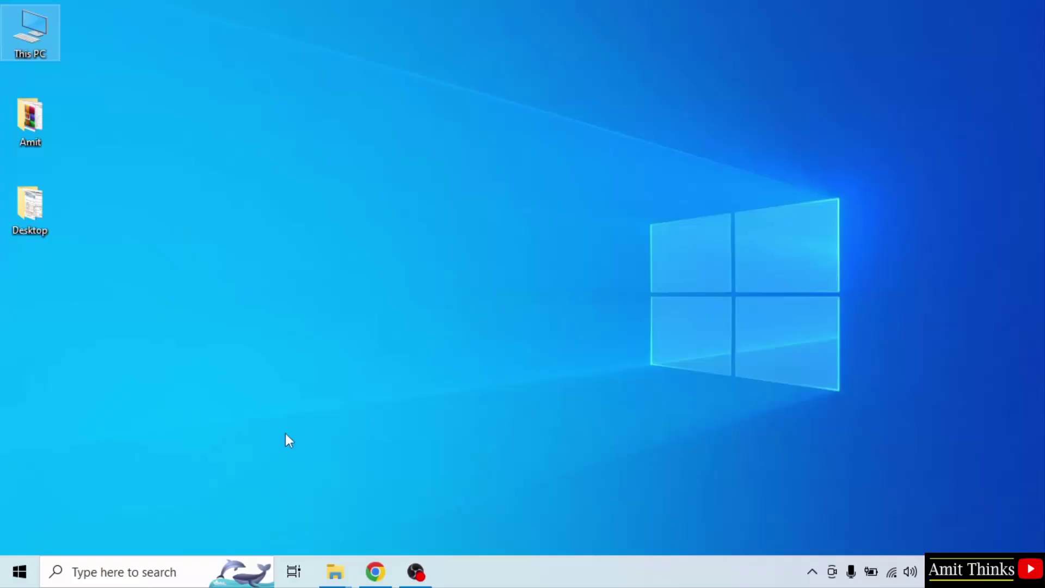
Launch Command Prompt from Start search, shrink its window, and run java --version.
click(8, 575)
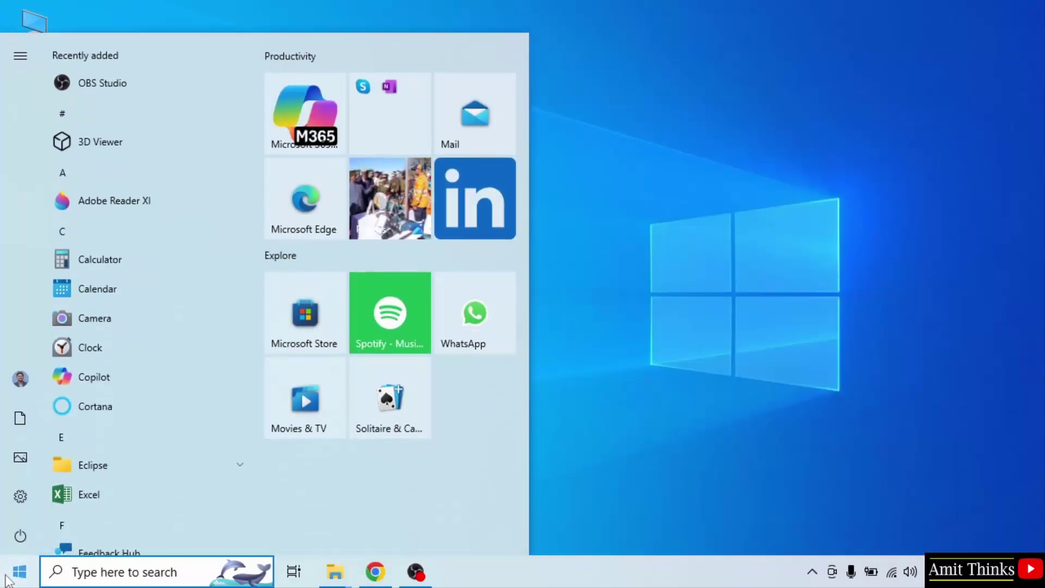
text(cmd)
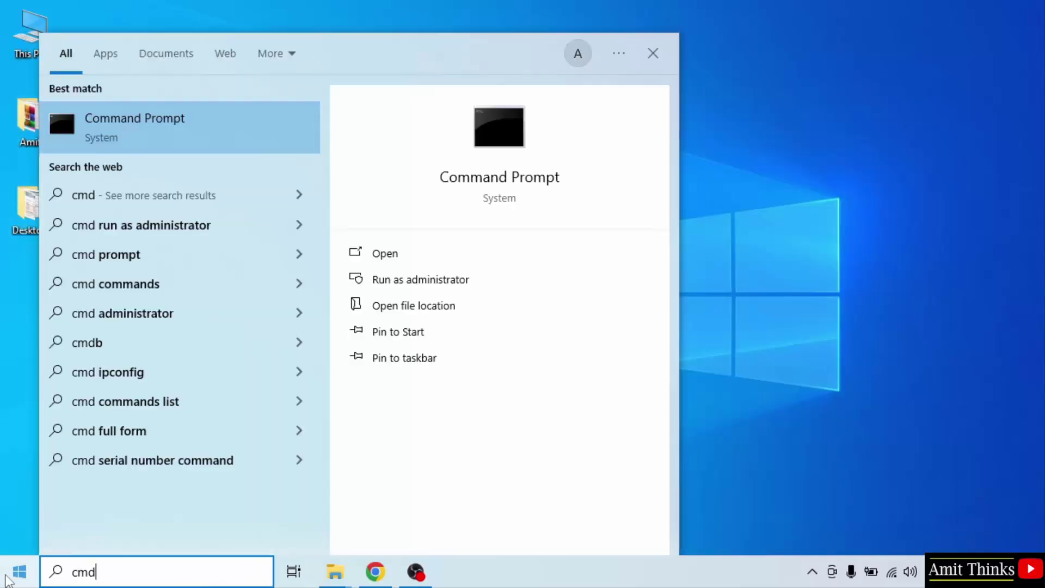
click(426, 250)
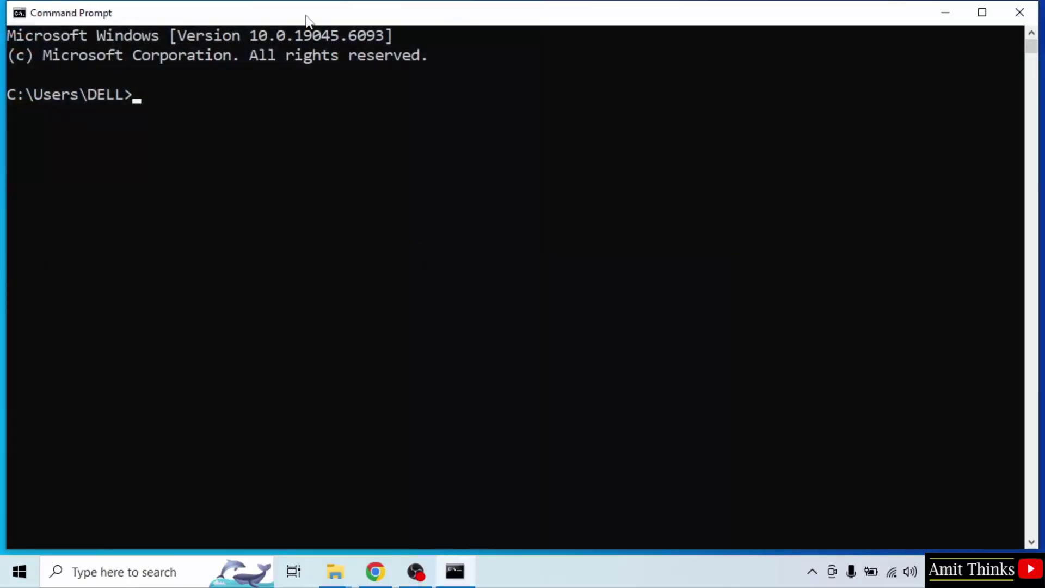
mouse_move(306, 19)
mouse_down()
mouse_move(460, 84)
mouse_move(510, 69)
mouse_move(503, 61)
mouse_up()
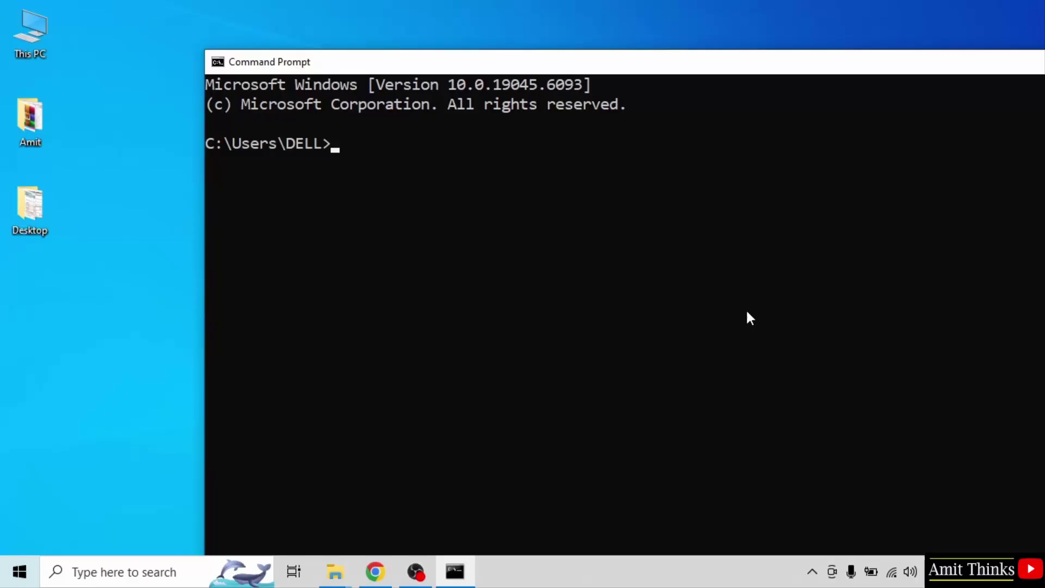
text(java --ver)
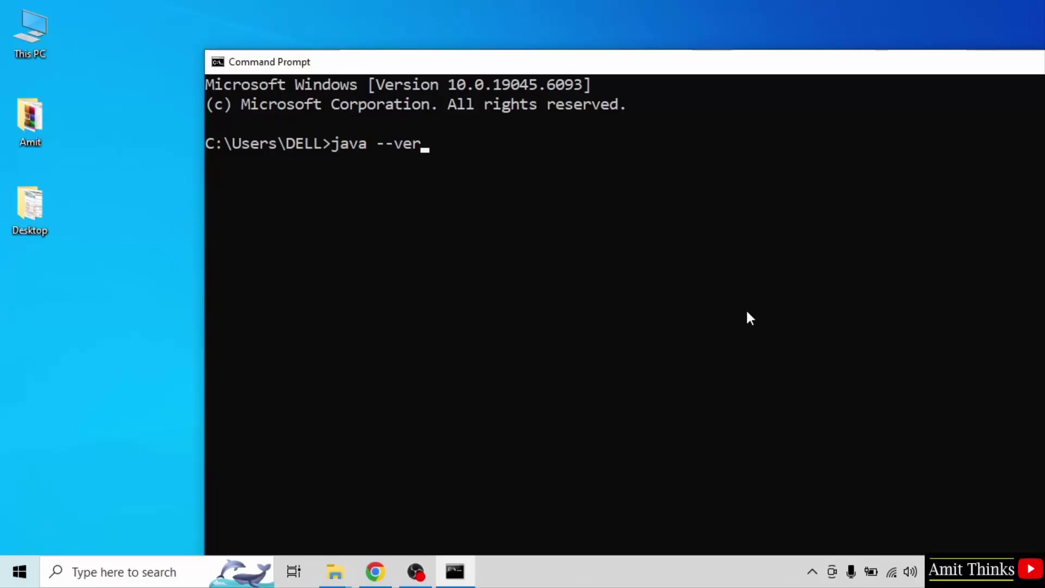
text(sion)
key(Return)
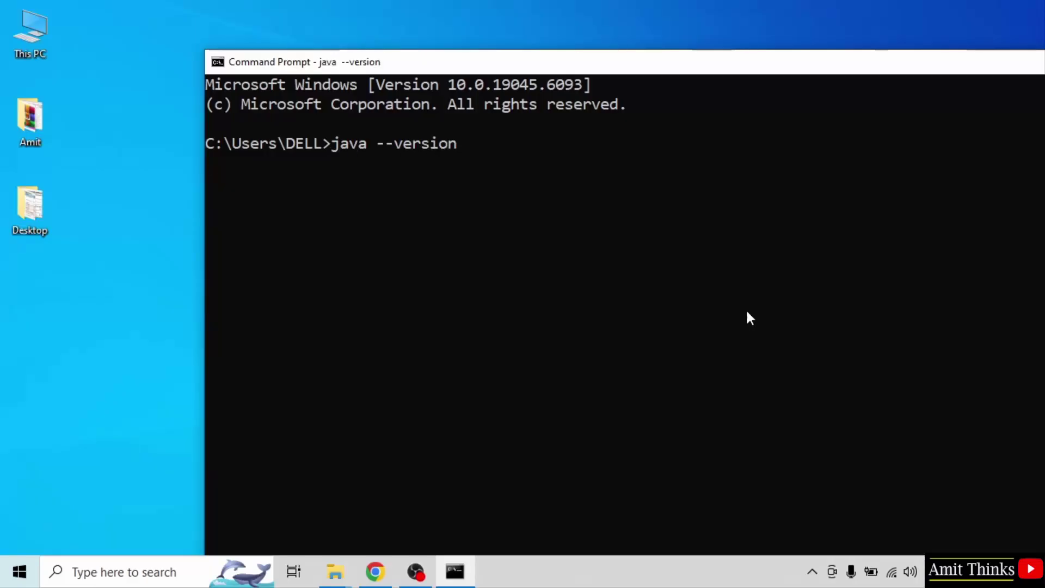